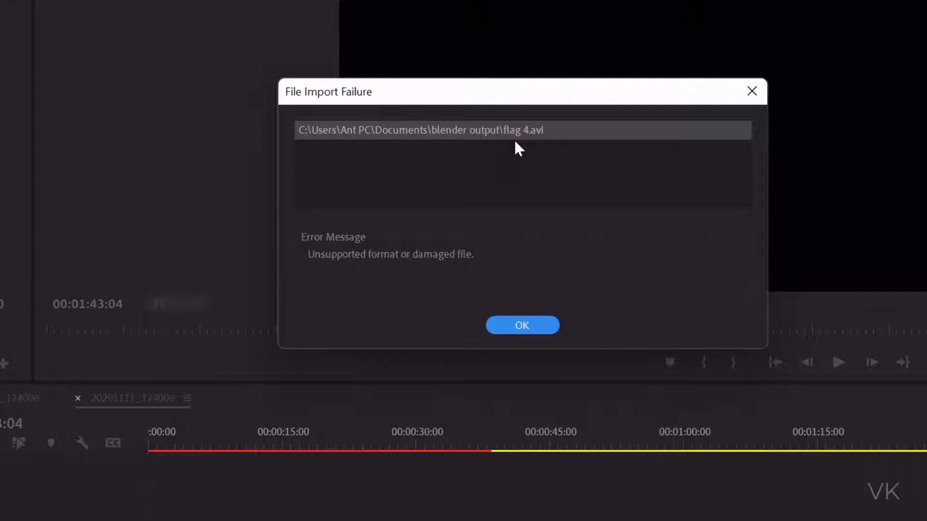
# Step: Close the File Import Failure notice for flag 4.avi
pyautogui.click(517, 327)
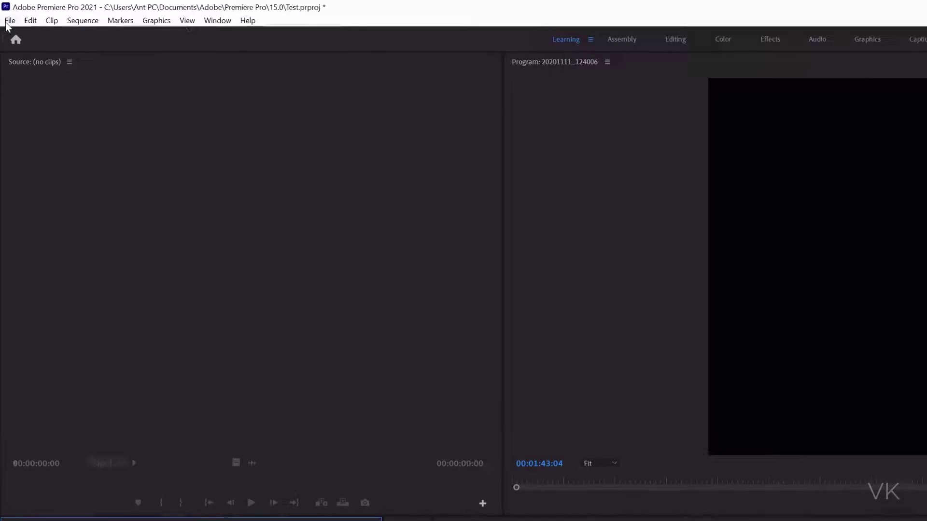
# Step: Import flag 4.avi from the blender output folder through File > Import
pyautogui.click(7, 21)
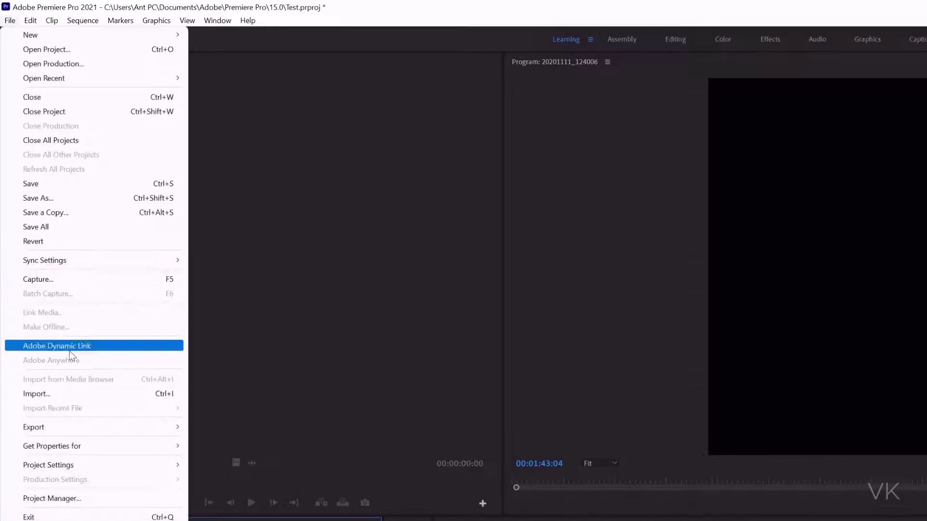
pyautogui.click(95, 397)
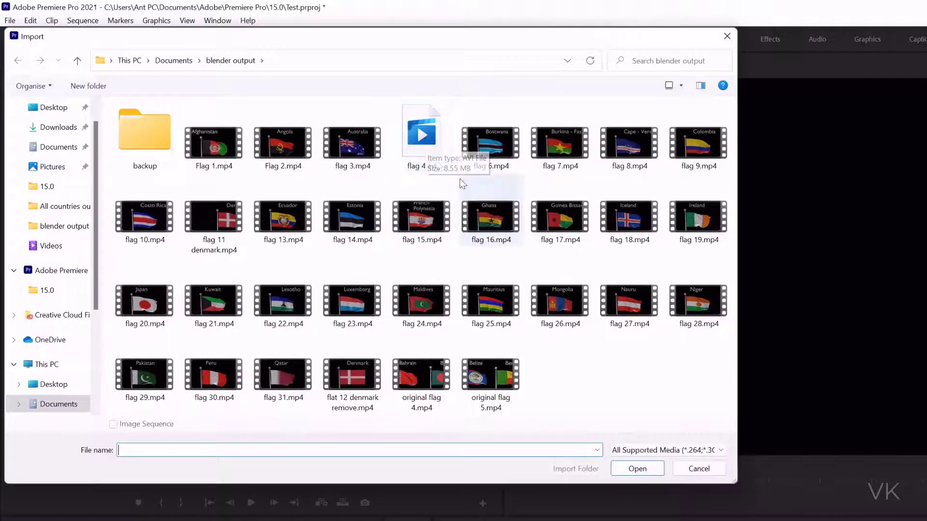
pyautogui.doubleClick(430, 143)
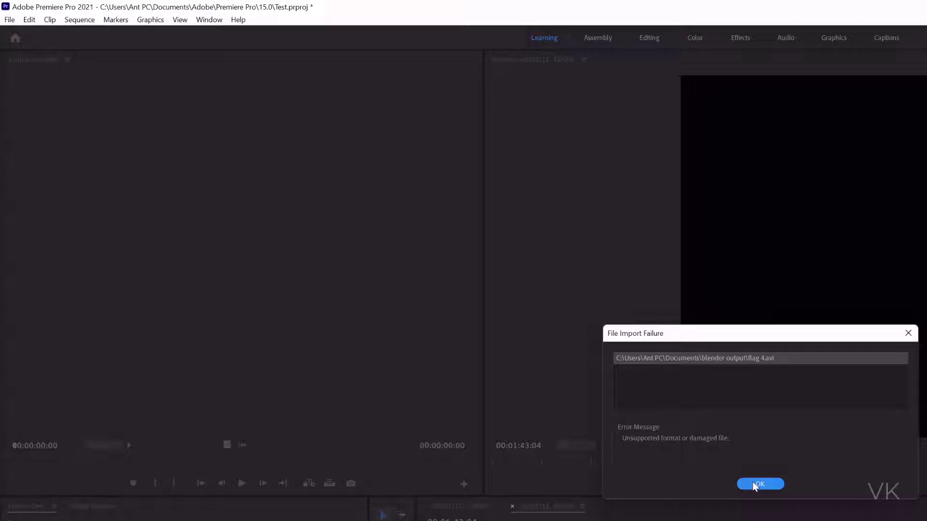
# Step: Dismiss the import error and look over the blender output file list
pyautogui.click(760, 485)
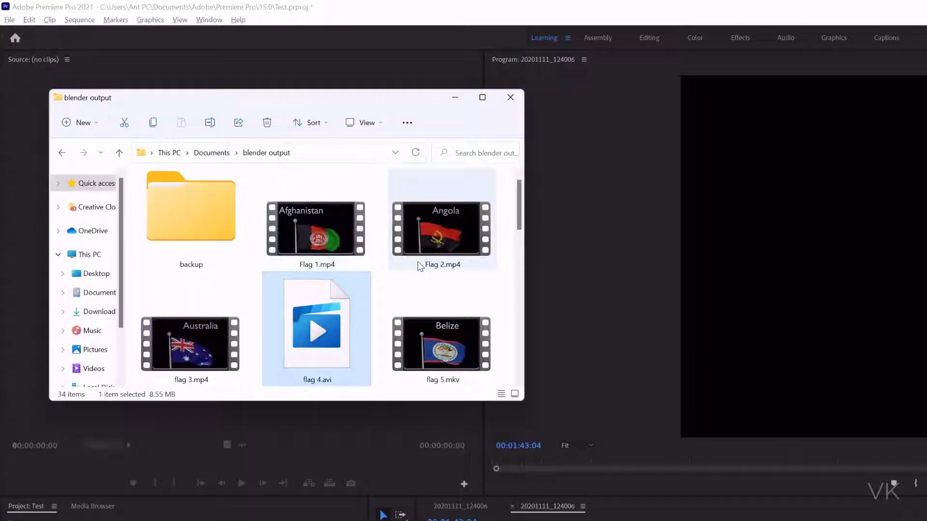
pyautogui.scroll(-3, 418, 262)
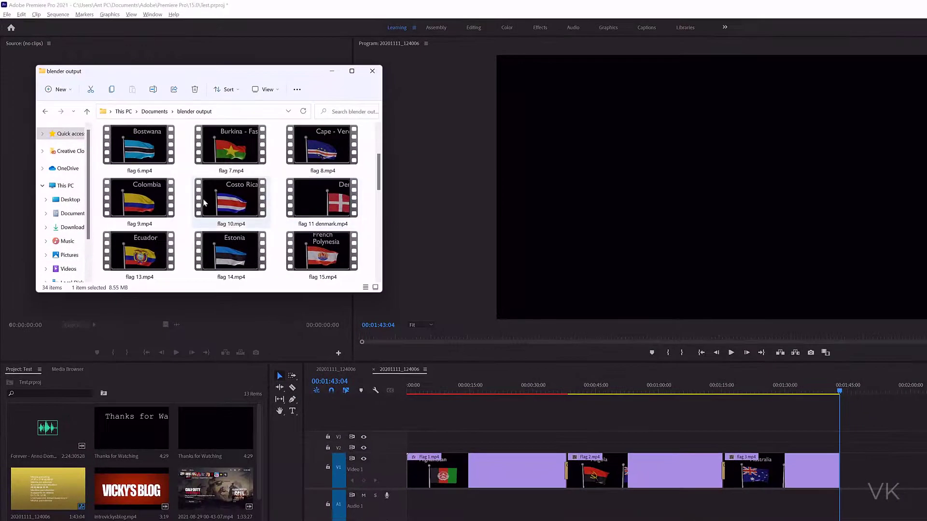
pyautogui.scroll(2, 205, 203)
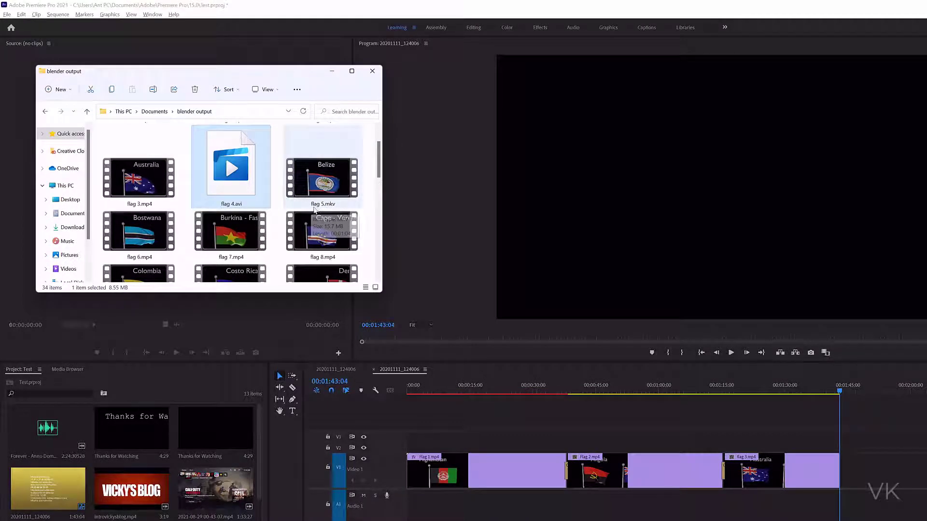
# Step: Confirm Folder Options' View settings don't hide file extensions, then cancel without changes
pyautogui.click(297, 89)
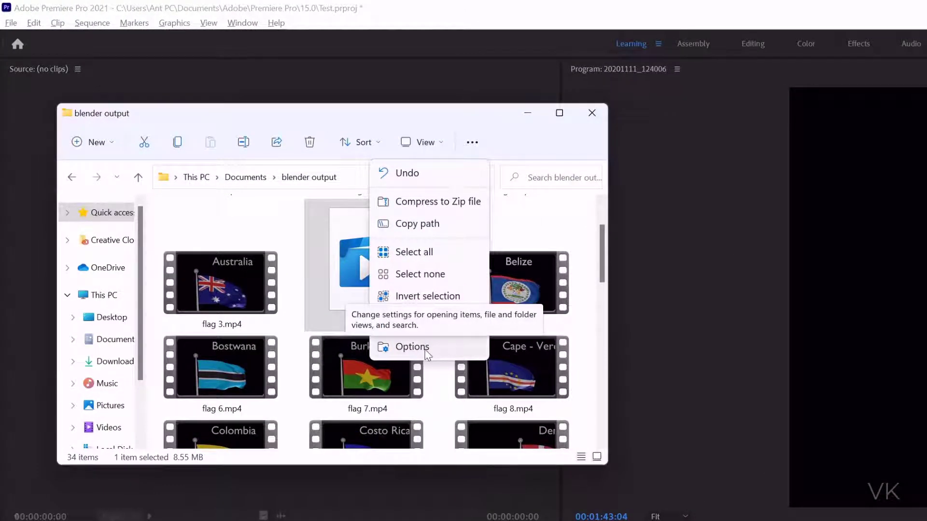
pyautogui.click(413, 347)
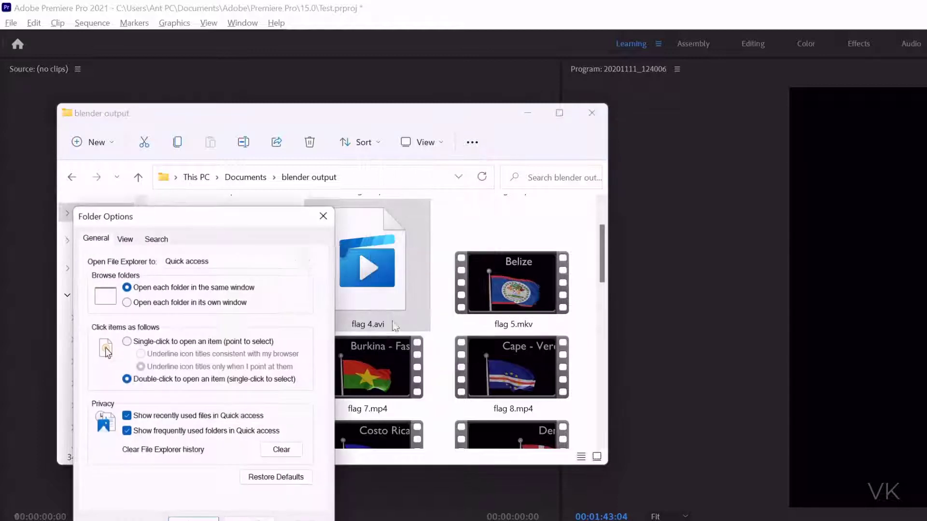
pyautogui.moveTo(256, 228); pyautogui.dragTo(328, 143)
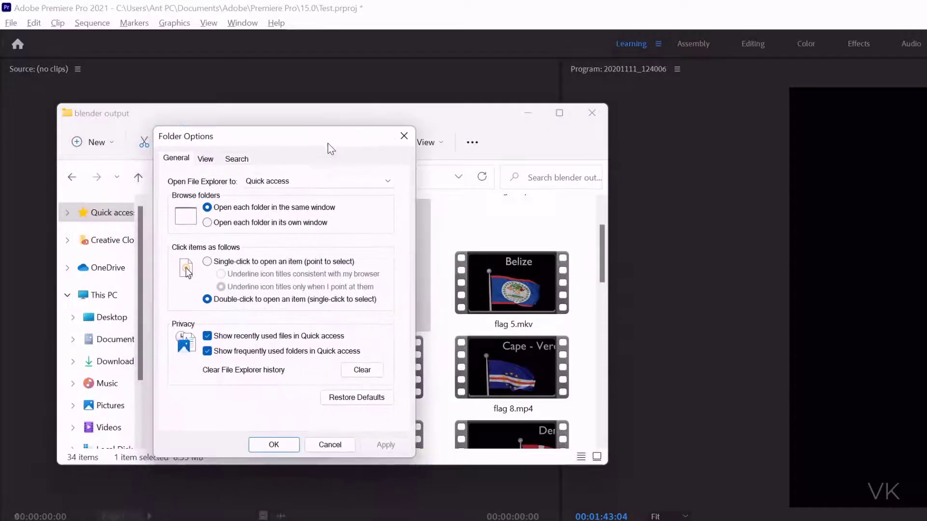
pyautogui.click(205, 159)
pyautogui.scroll(-1, 202, 354)
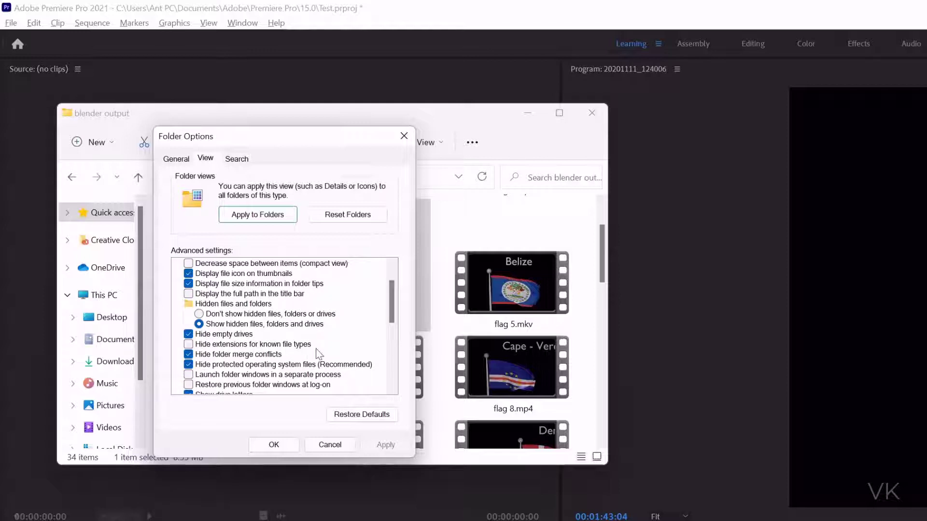
pyautogui.click(330, 444)
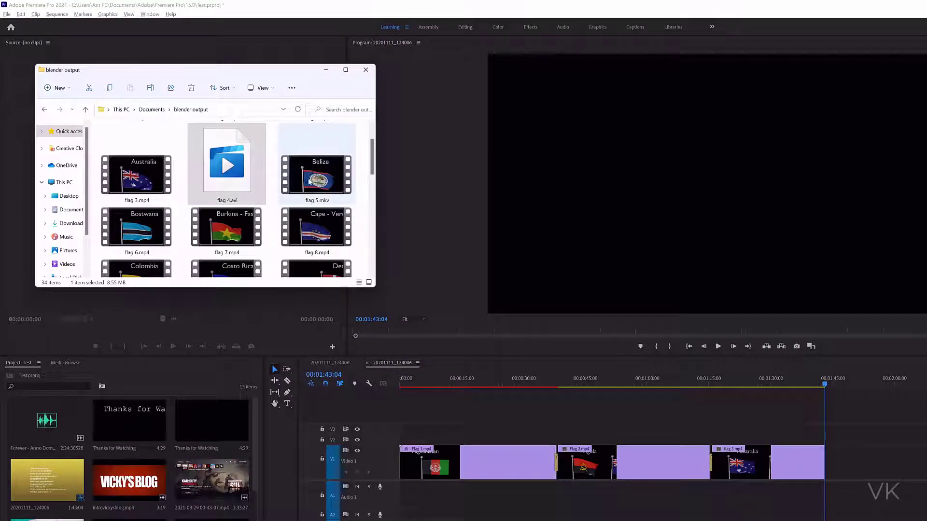
# Step: Drag flag 5.mkv onto the timeline end twice (rejected), then maximize the blender output window
pyautogui.moveTo(312, 173); pyautogui.dragTo(851, 478)
pyautogui.moveTo(316, 174); pyautogui.dragTo(847, 477)
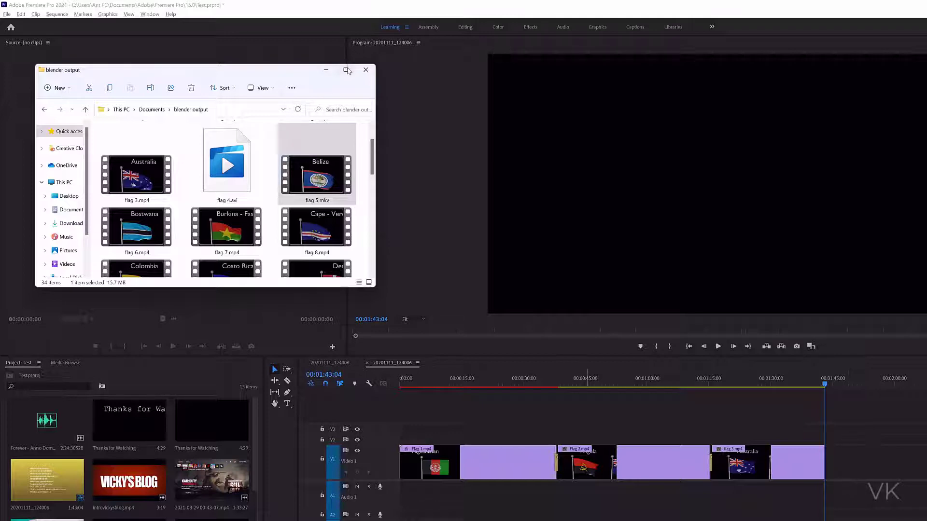
pyautogui.click(346, 70)
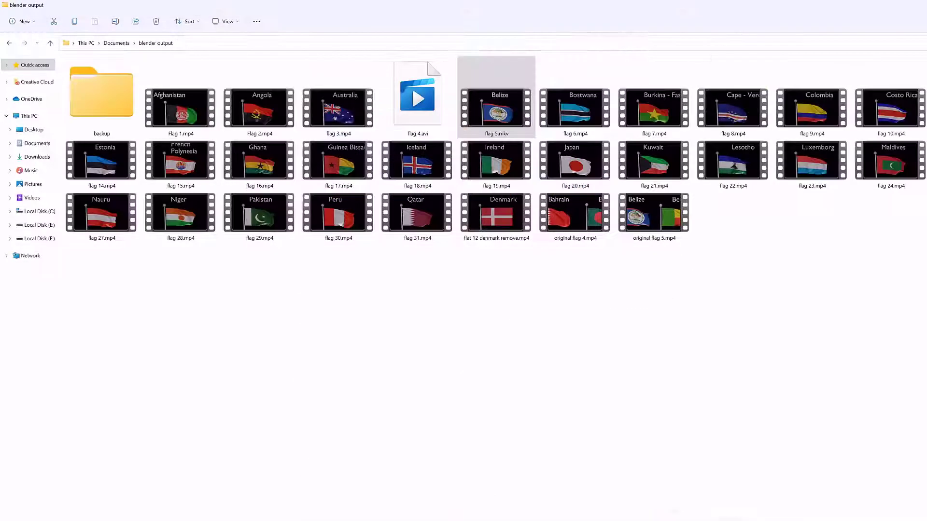
# Step: Launch VLC and add flag 4.avi from blender output as the file to convert
pyautogui.press('super')
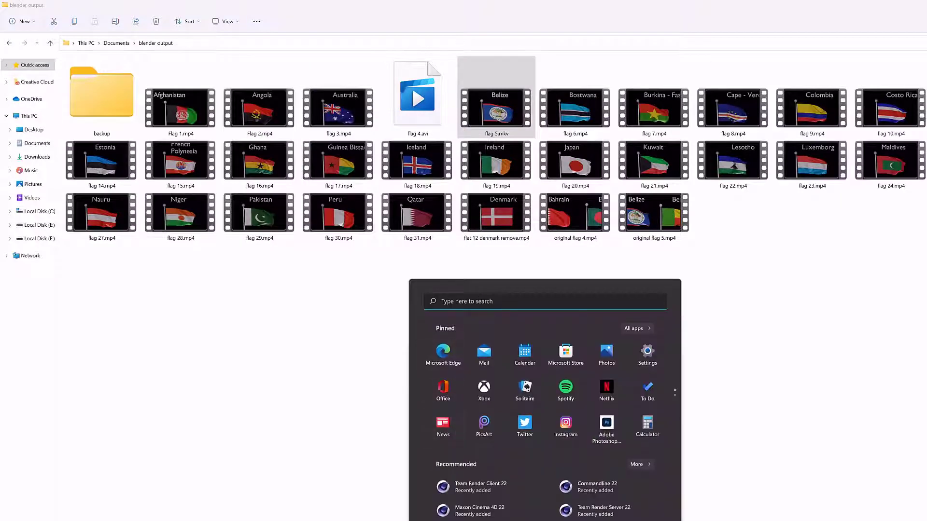
pyautogui.write('vlc')
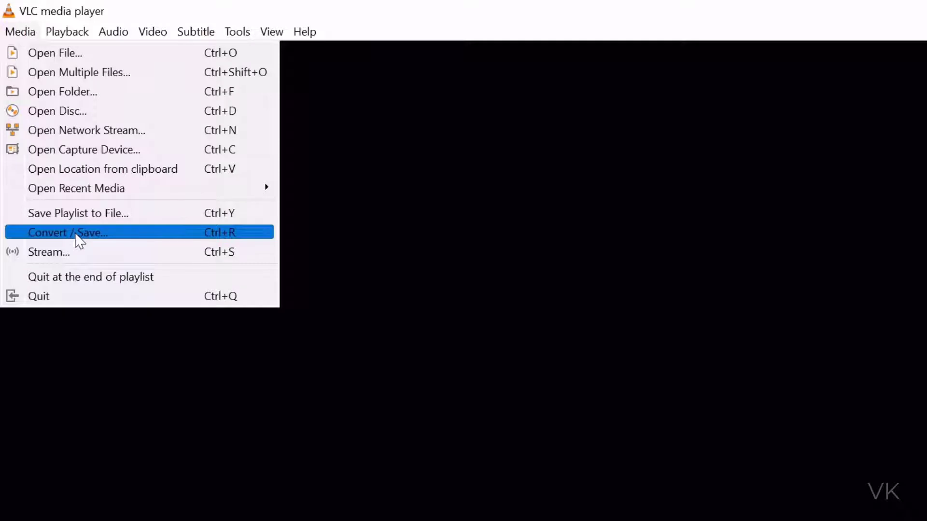
pyautogui.click(76, 234)
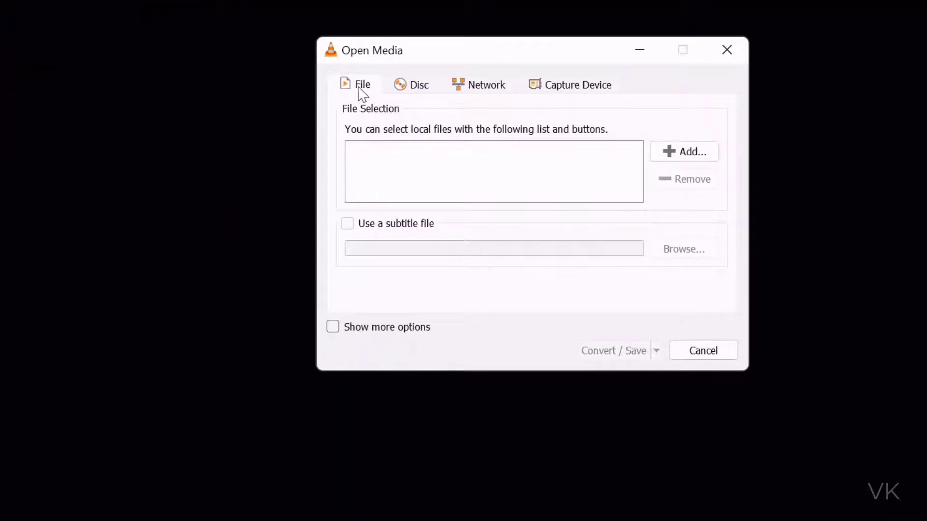
pyautogui.click(682, 154)
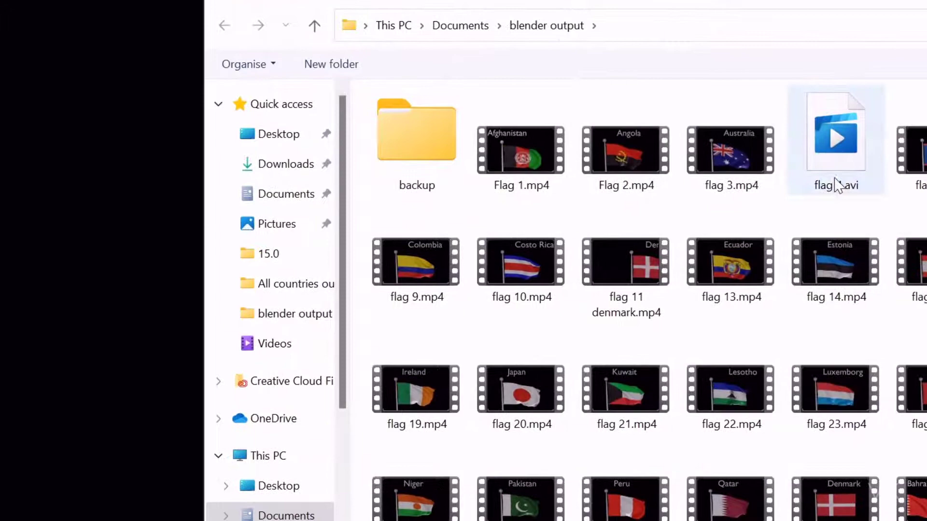
pyautogui.click(844, 196)
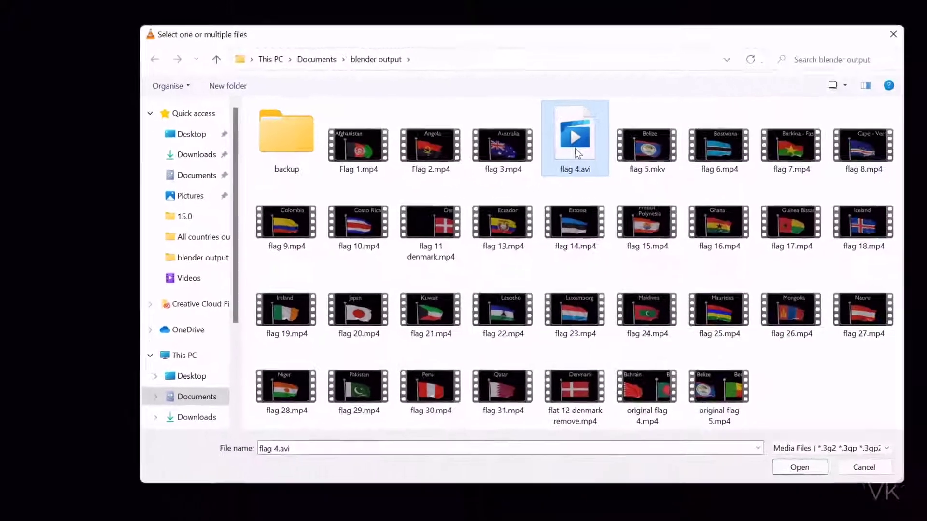
pyautogui.doubleClick(840, 162)
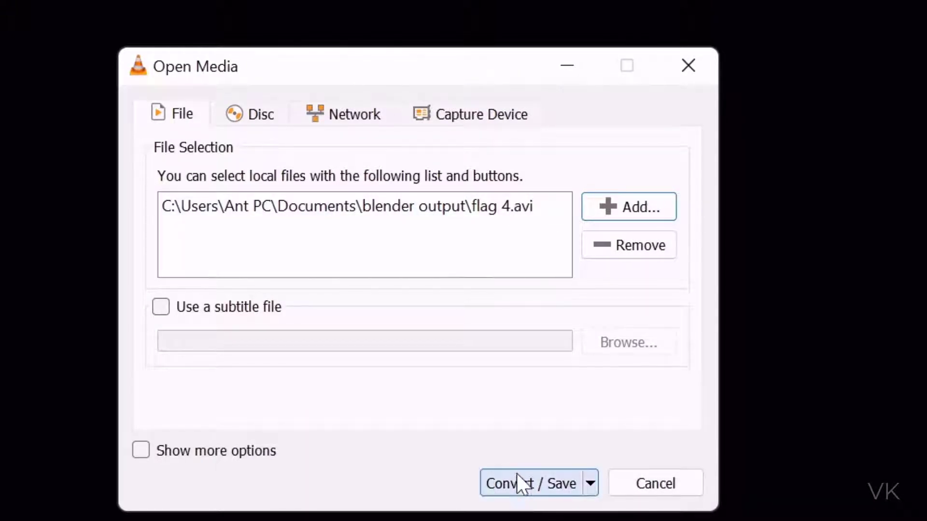
# Step: Convert flag 4.avi with the Video - H.264 + MP3 (MP4) profile to 'converted avi to mp4.mp4'
pyautogui.click(517, 476)
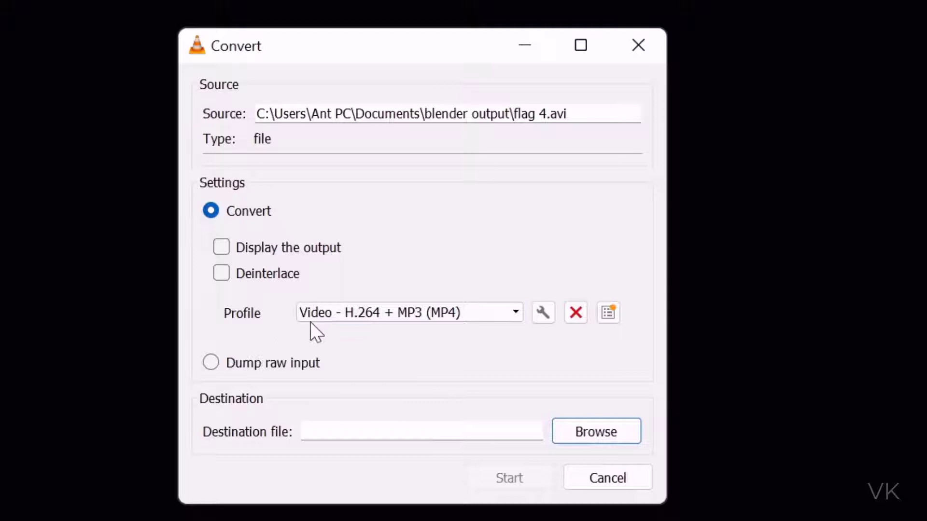
pyautogui.click(412, 317)
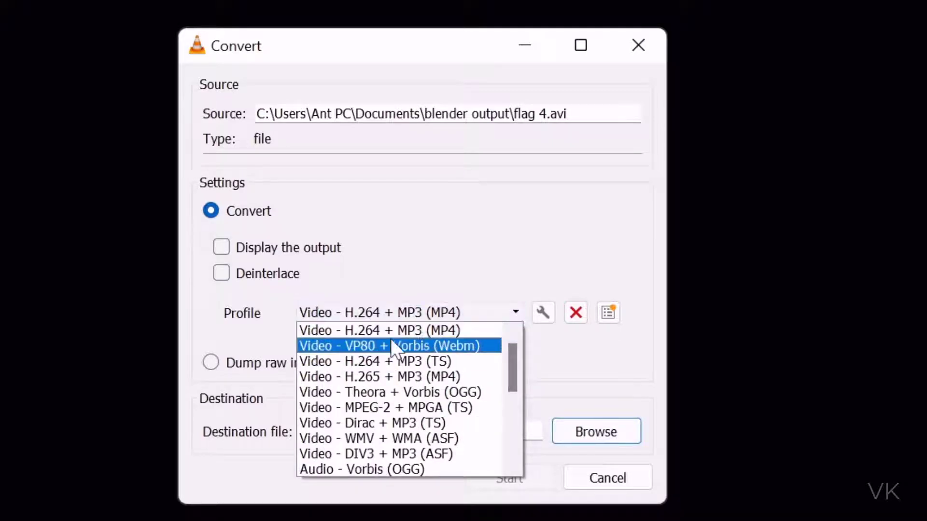
pyautogui.click(437, 333)
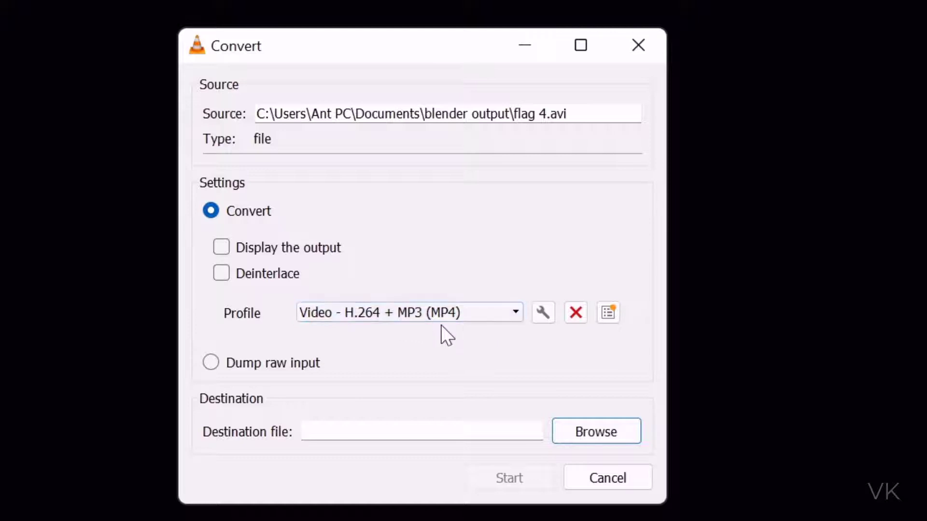
pyautogui.click(585, 434)
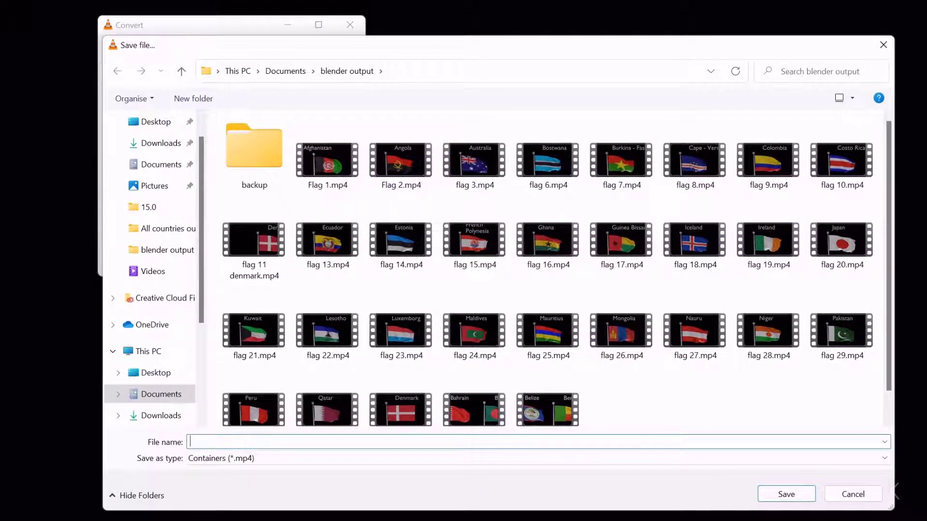
pyautogui.write('converted avi to mp4')
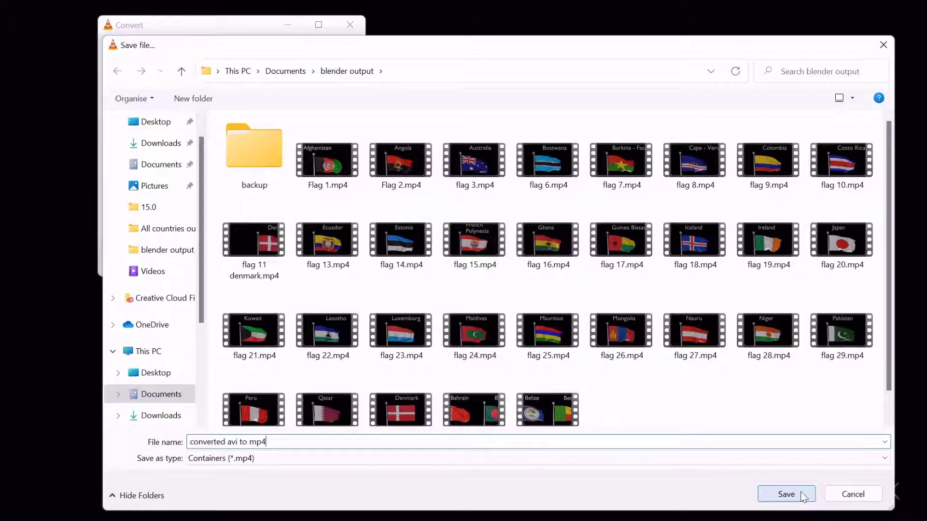
pyautogui.click(786, 494)
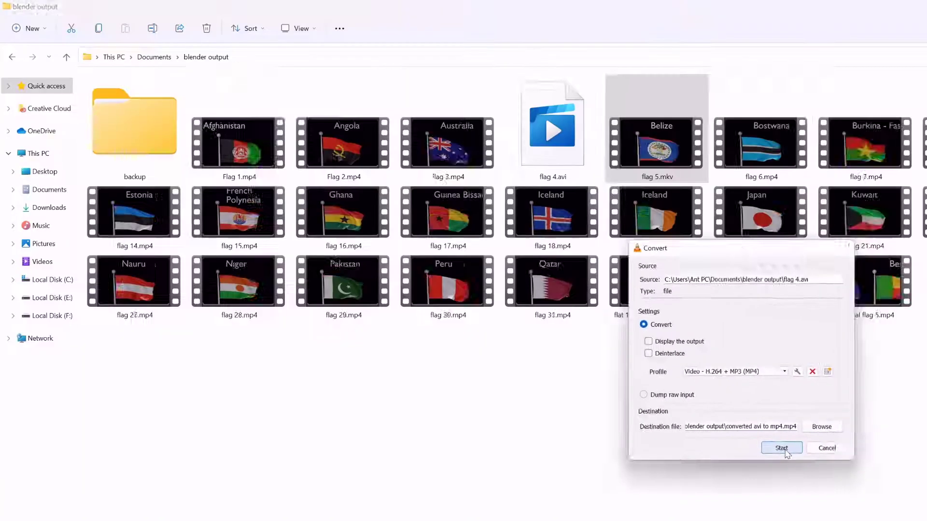
pyautogui.click(499, 468)
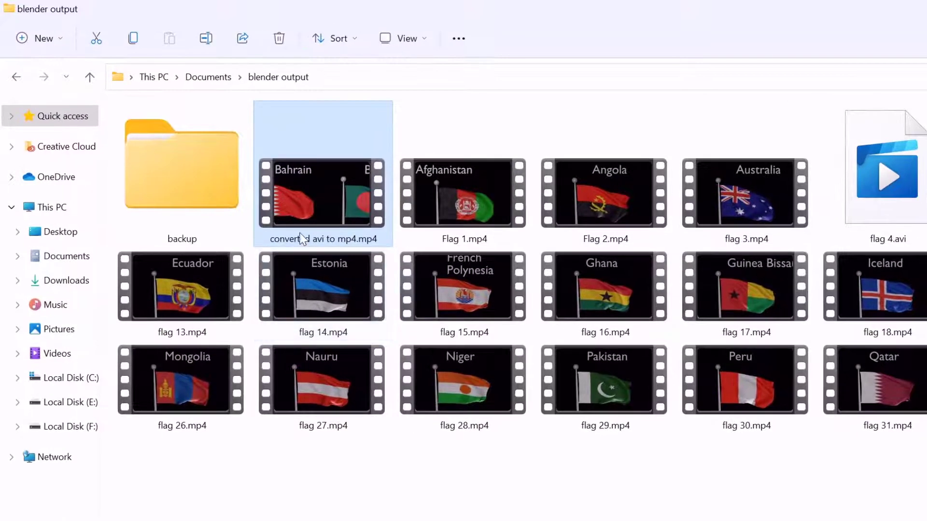
pyautogui.moveTo(321, 251)
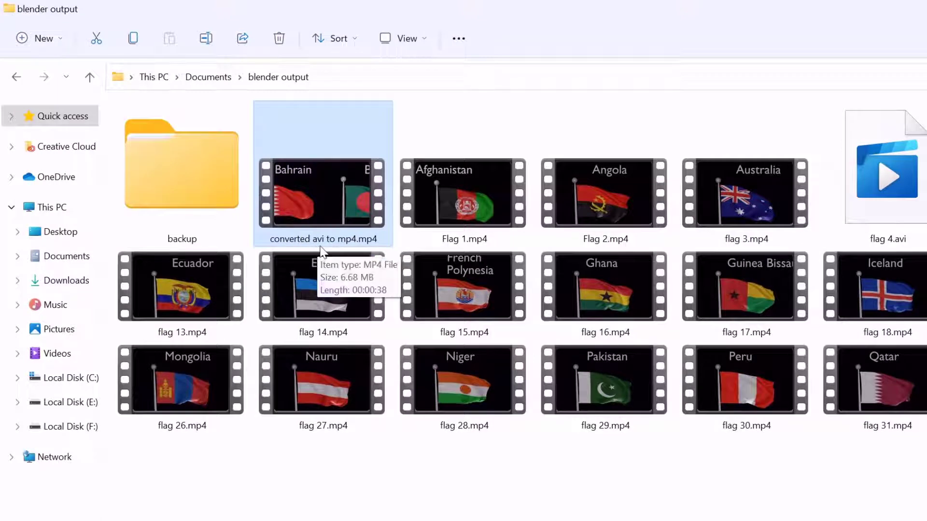
pyautogui.moveTo(336, 211)
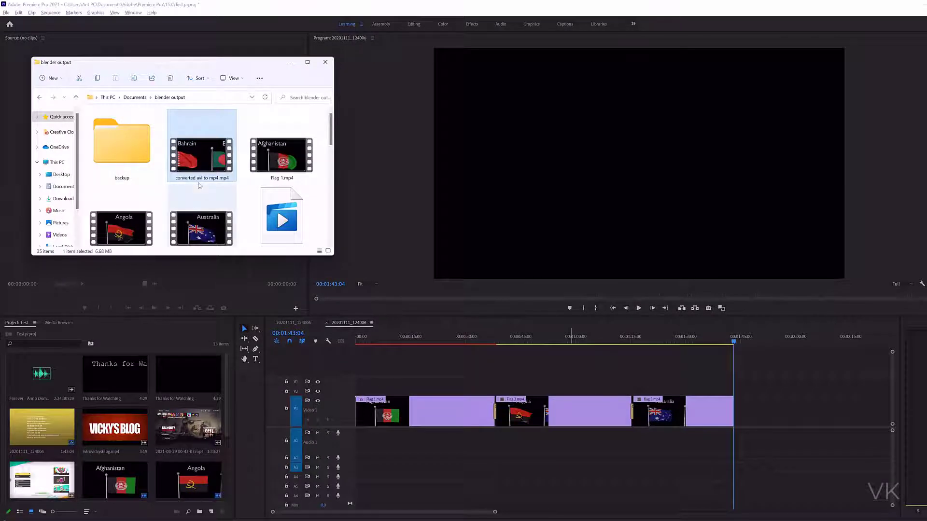
# Step: Place the converted clip after Flag 3, then select and delete it from the sequence end
pyautogui.moveTo(199, 164); pyautogui.dragTo(737, 426)
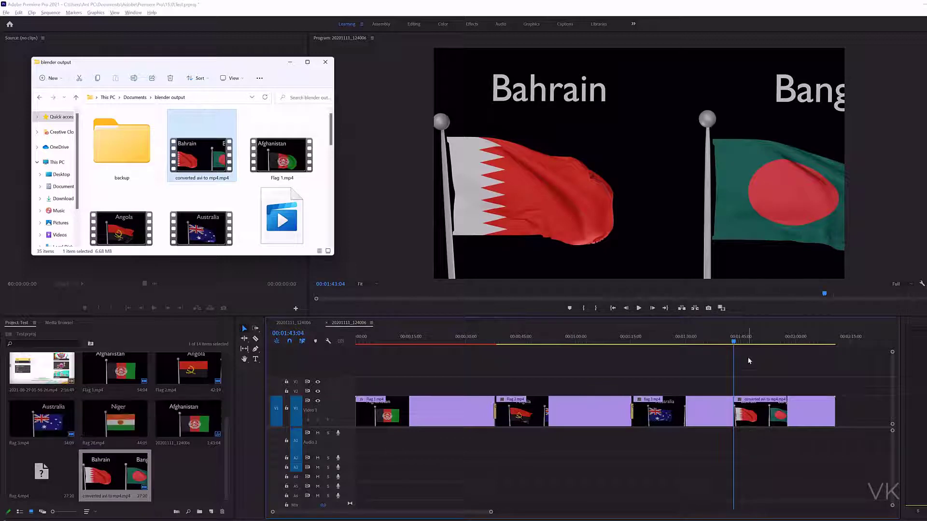
pyautogui.moveTo(732, 344); pyautogui.dragTo(786, 364)
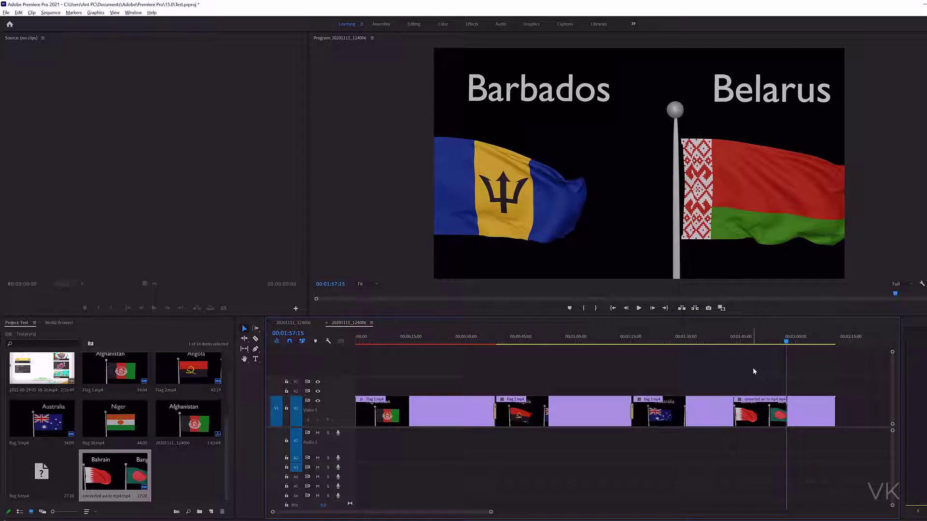
pyautogui.moveTo(753, 368); pyautogui.dragTo(808, 452)
pyautogui.press('Delete')
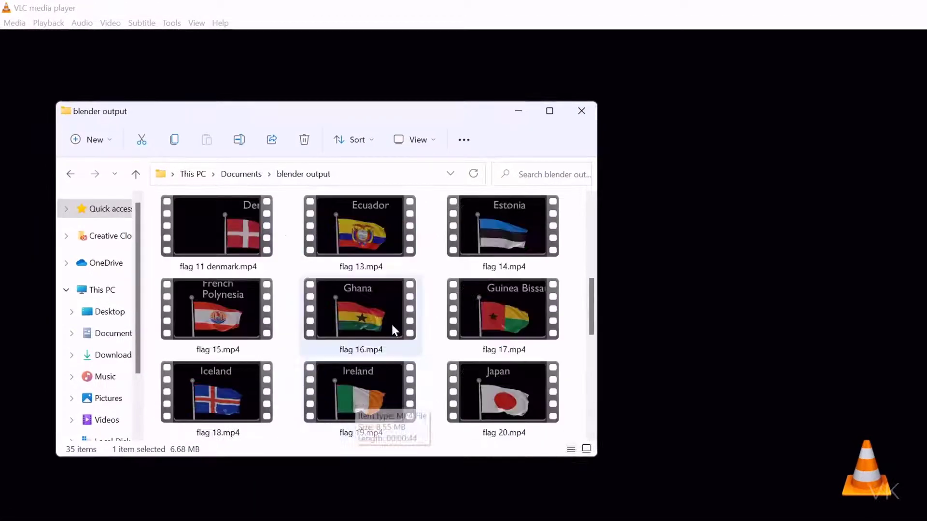
# Step: Scroll up in blender output and select flag 5.mkv
pyautogui.scroll(5, 391, 280)
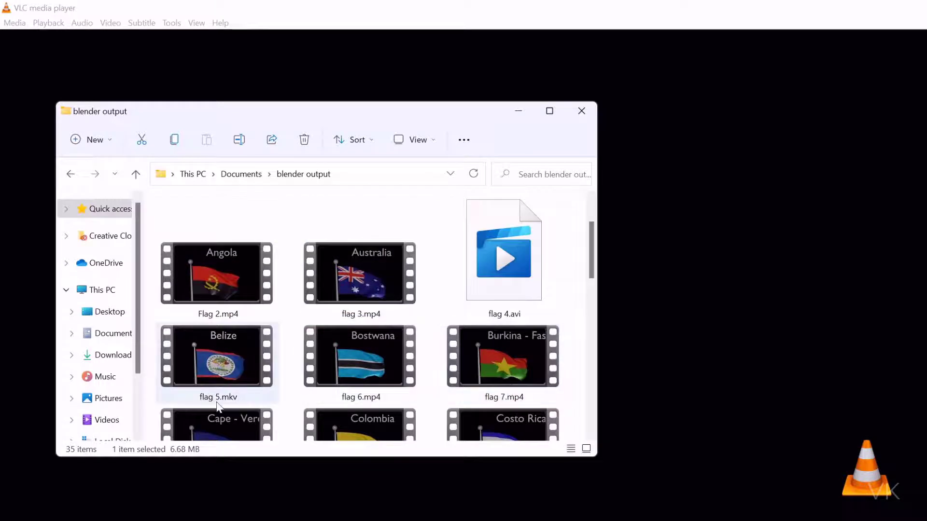
pyautogui.click(222, 378)
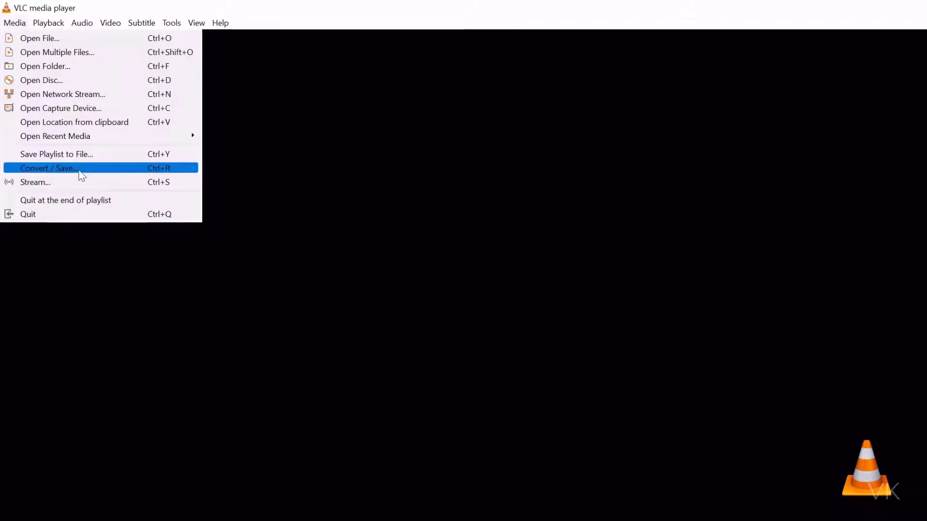
# Step: Swap flag 4.avi for flag 5.mkv in VLC's Convert / Save file list
pyautogui.click(80, 169)
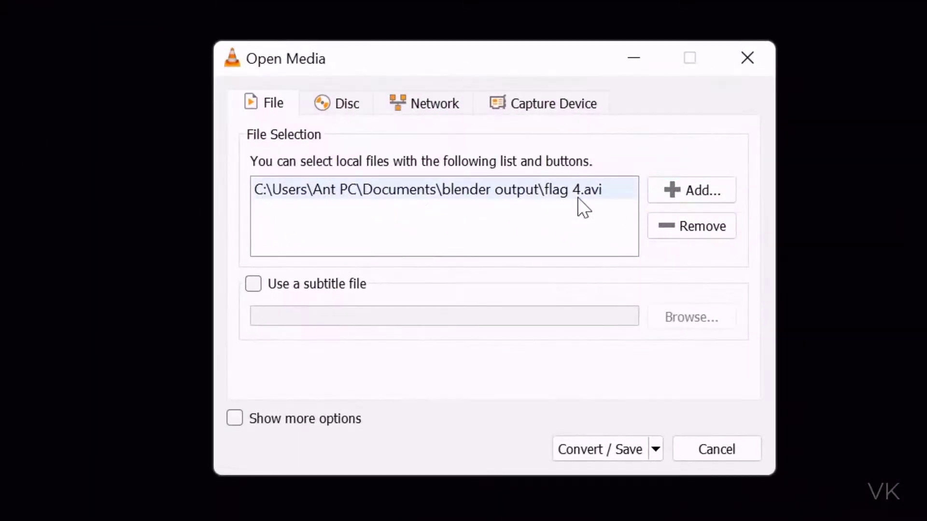
pyautogui.click(704, 229)
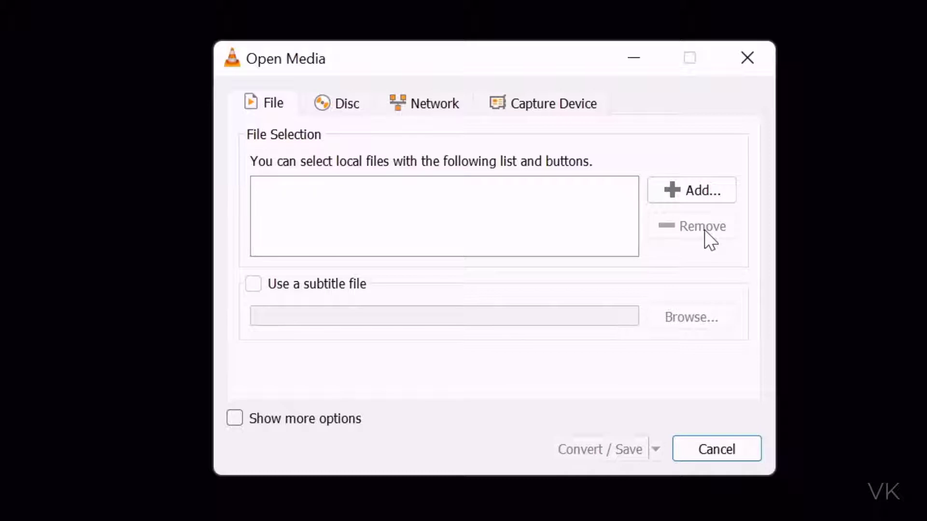
pyautogui.click(700, 193)
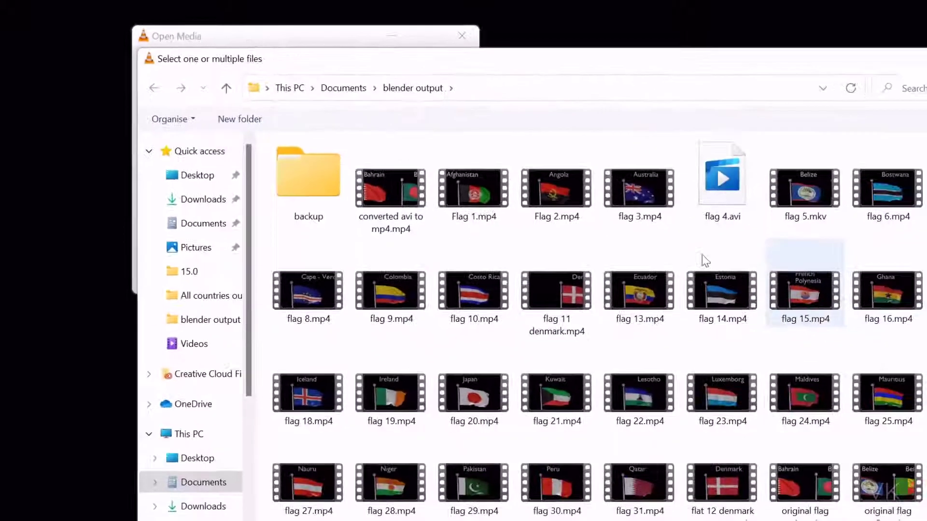
pyautogui.click(815, 205)
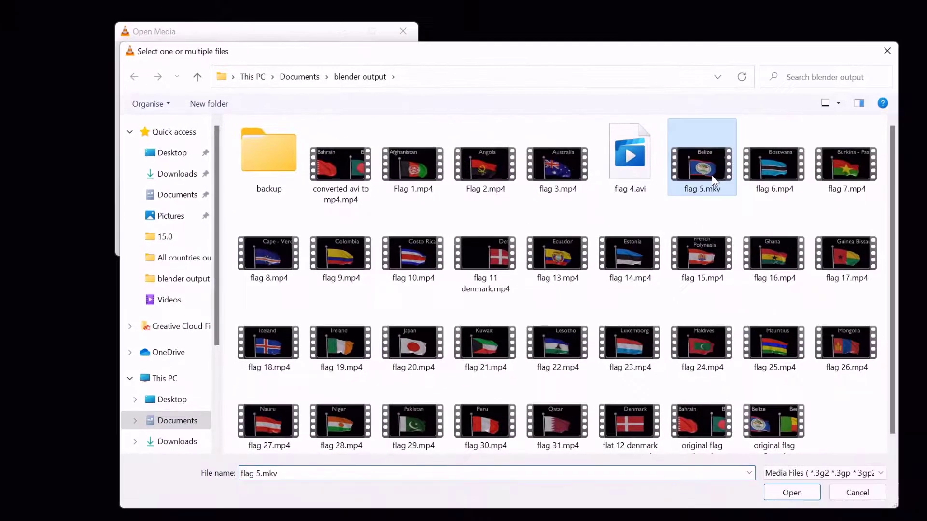
pyautogui.click(799, 493)
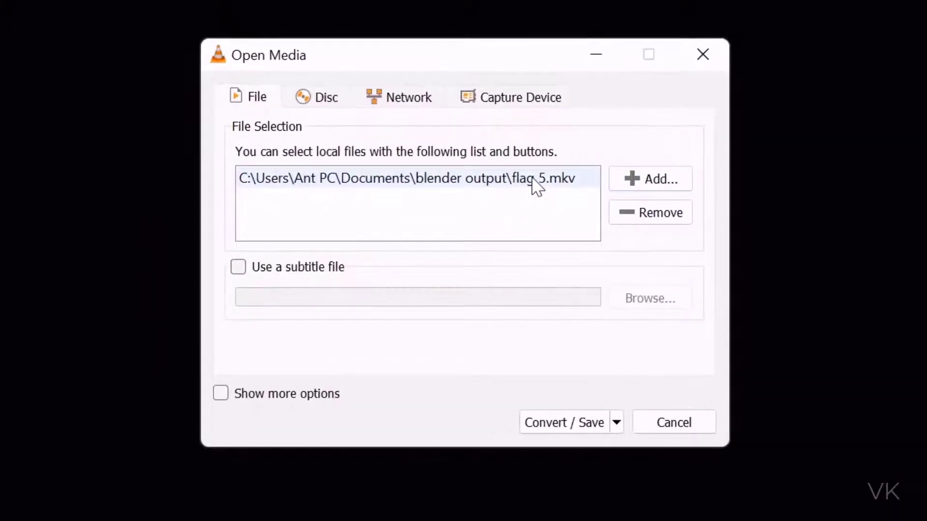
# Step: Keep the Video - H.264 + MP3 (MP4) profile and begin naming the output 'converted mkv'
pyautogui.click(566, 431)
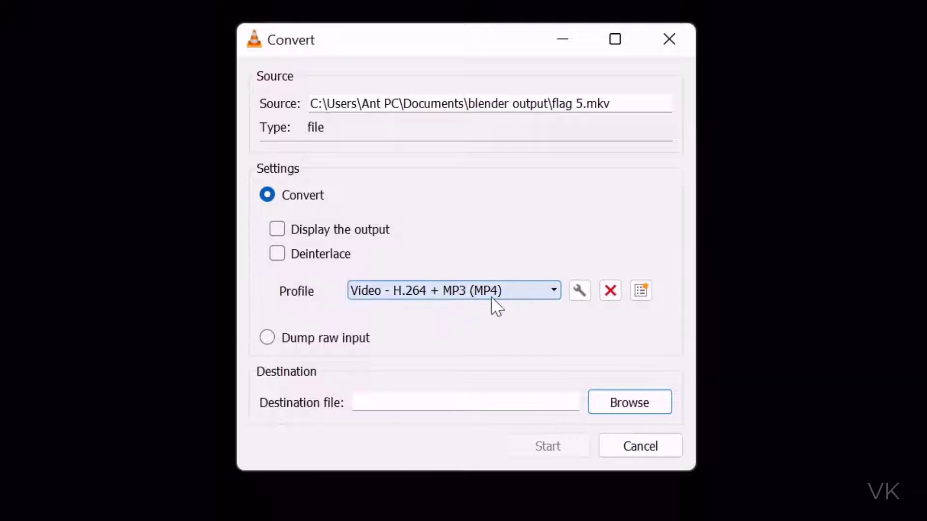
pyautogui.click(539, 290)
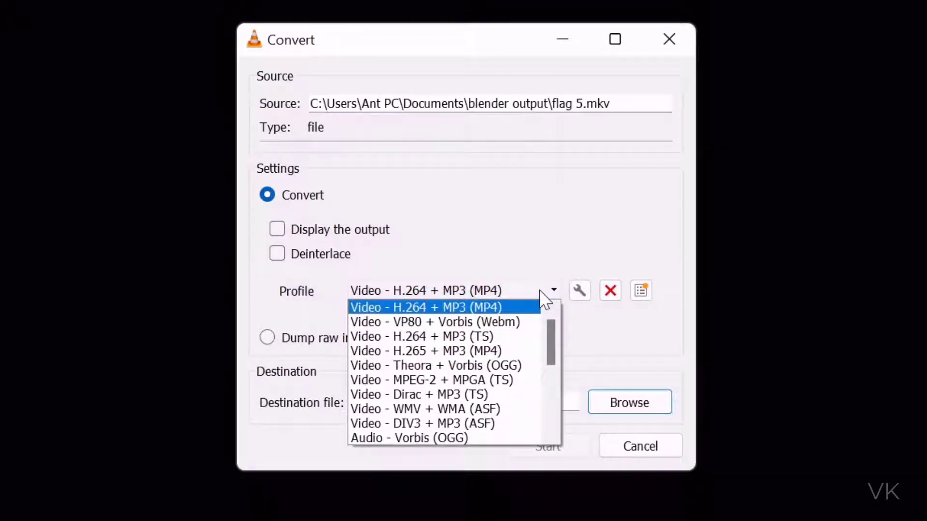
pyautogui.click(540, 290)
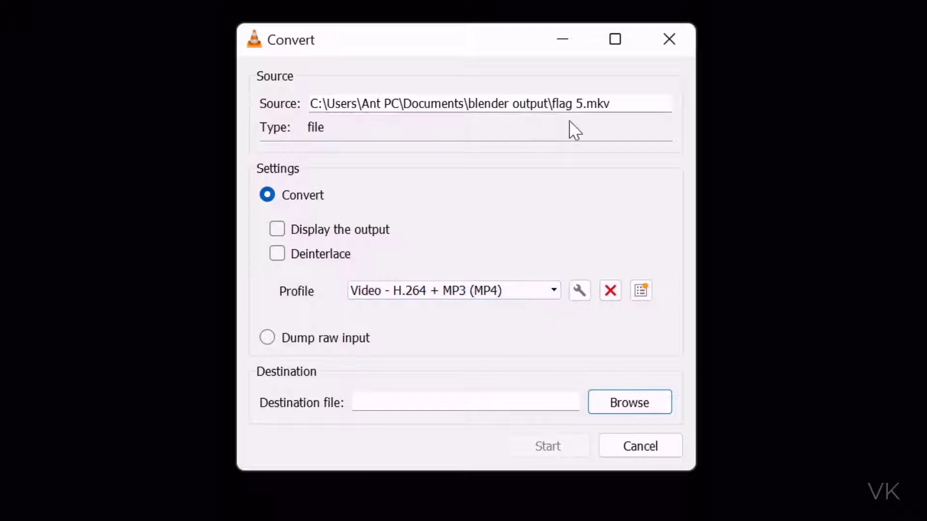
pyautogui.click(627, 409)
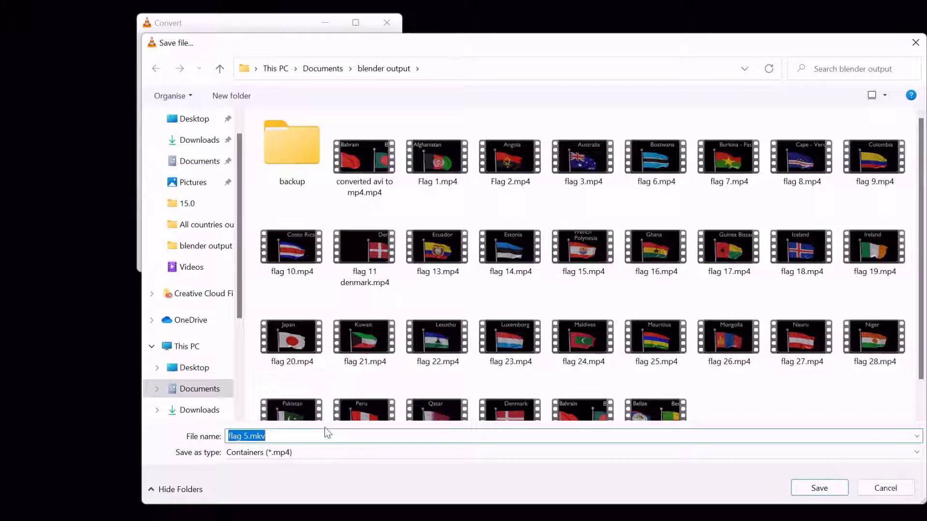
pyautogui.write('converted')
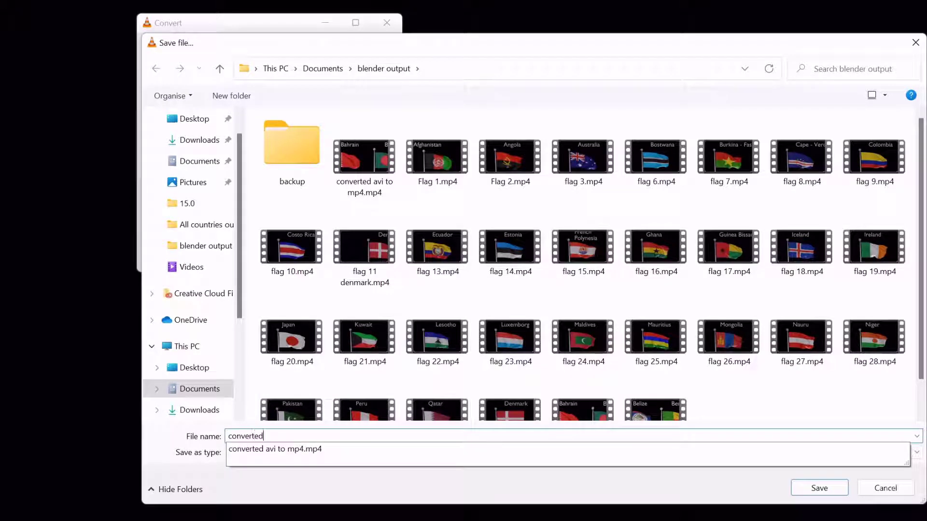
pyautogui.write(' mkv')
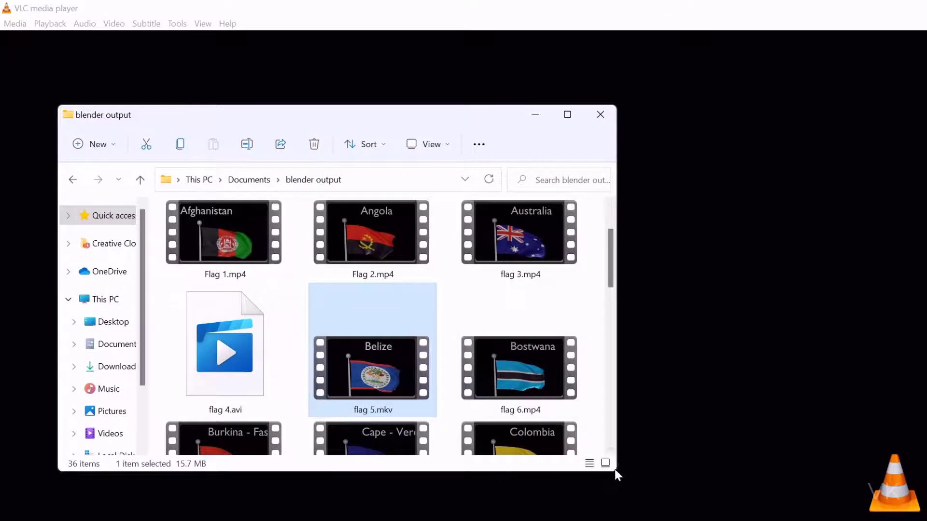
# Step: Play back converted mkv to mp4.mp4 from the maximized blender output folder, then close the player
pyautogui.click(569, 115)
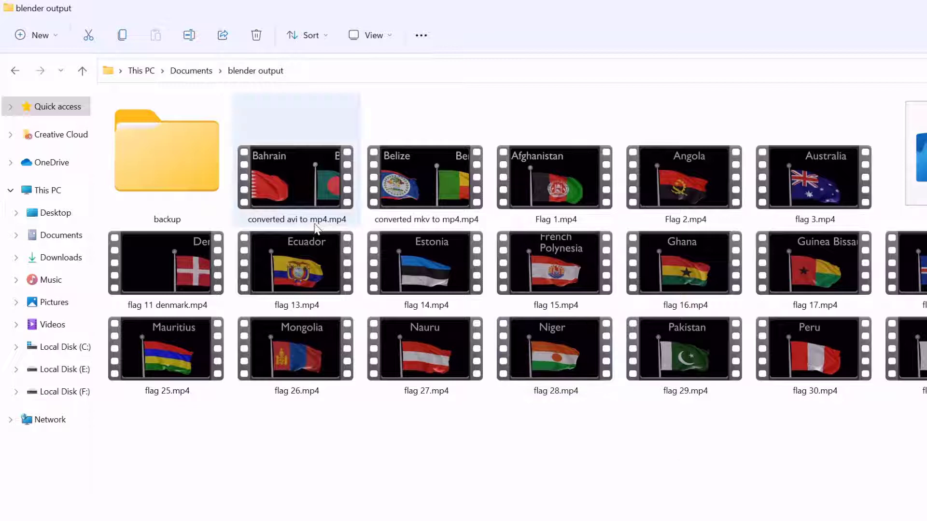
pyautogui.rightClick(430, 198)
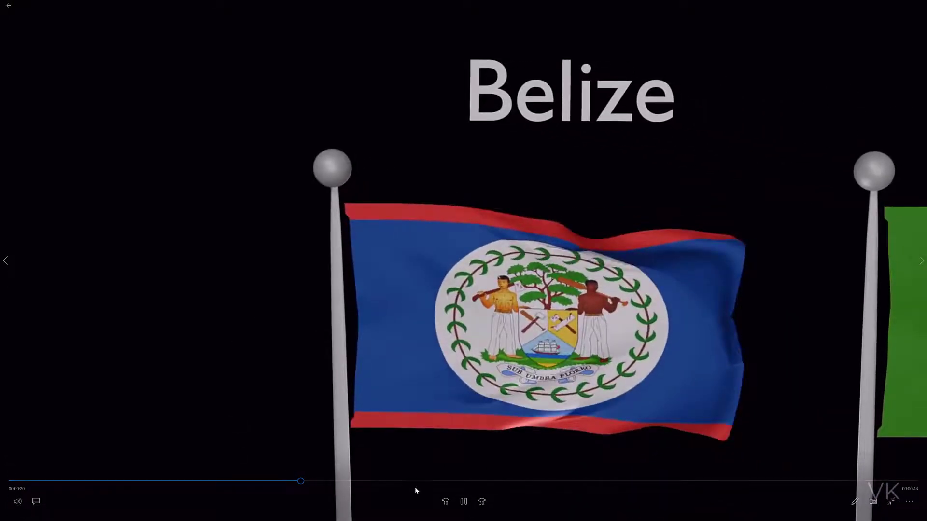
pyautogui.doubleClick(722, 101)
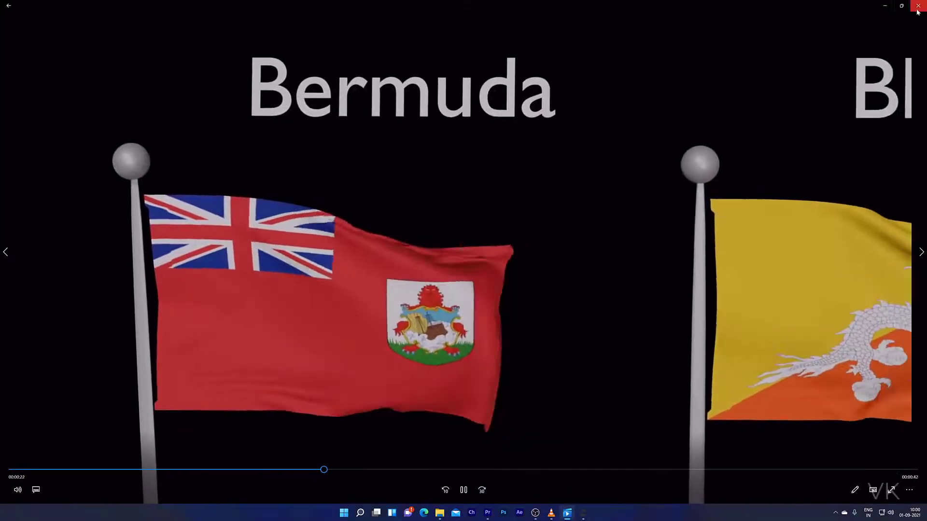
pyautogui.click(917, 11)
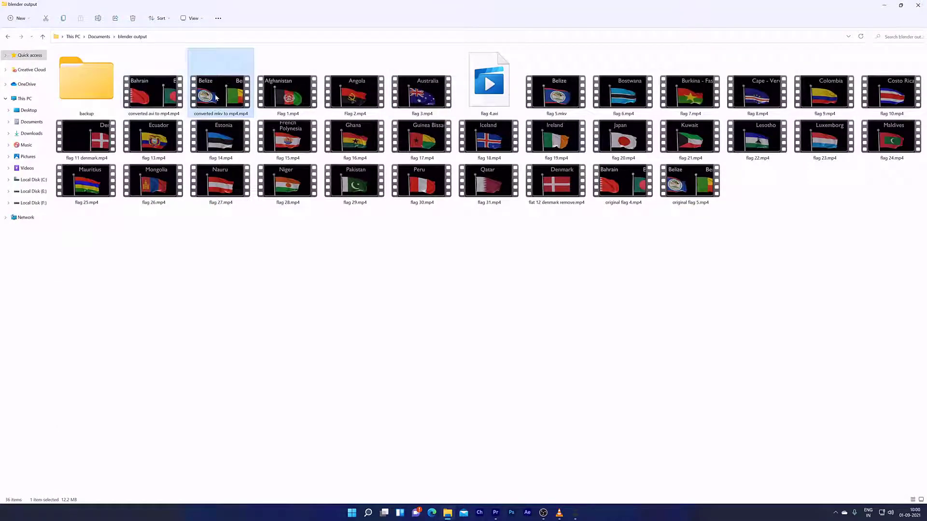
# Step: Drag converted mkv to mp4.mp4 from Explorer onto the end of V1 after the Australia clip
pyautogui.click(496, 512)
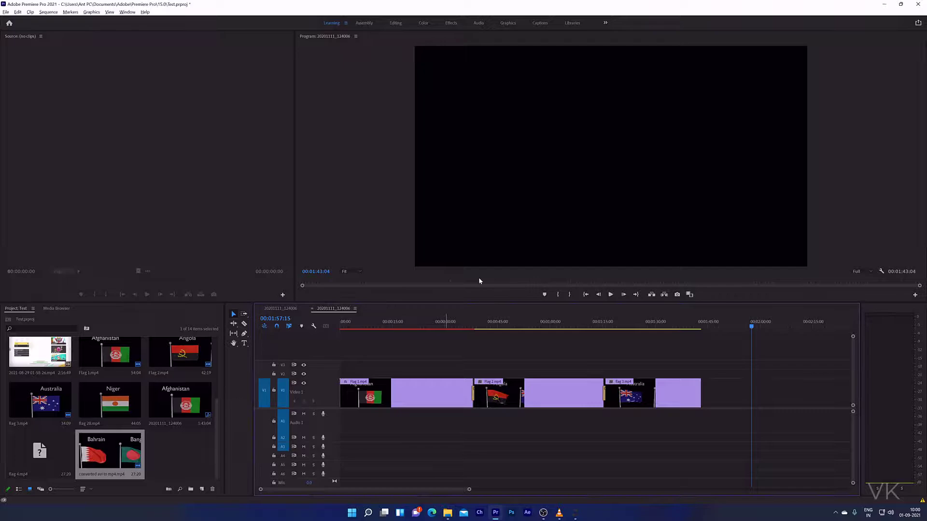
pyautogui.hotkey('alt', 'Tab')
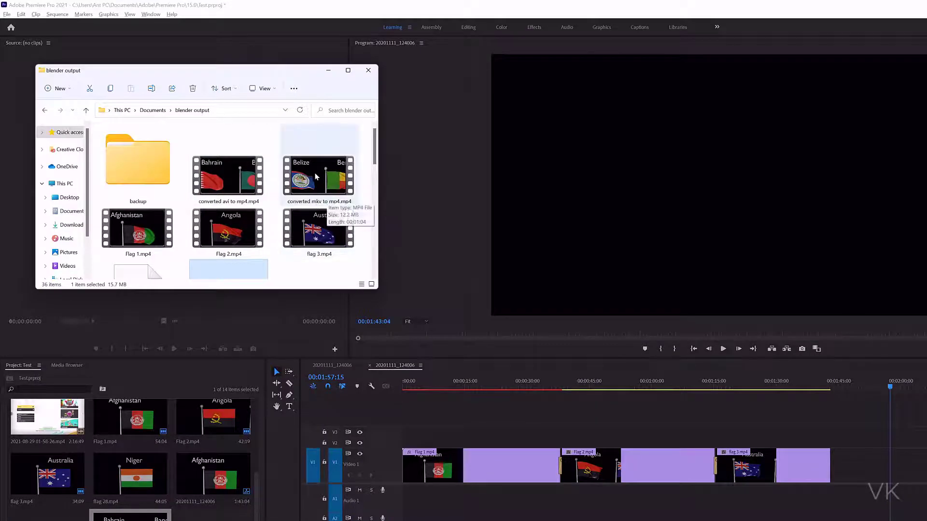
pyautogui.moveTo(327, 203); pyautogui.dragTo(840, 475)
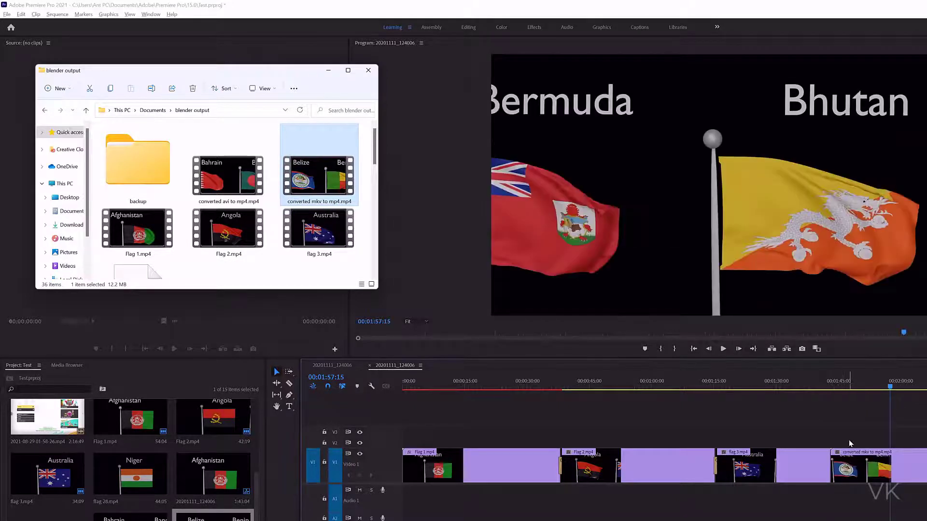
pyautogui.click(6, 16)
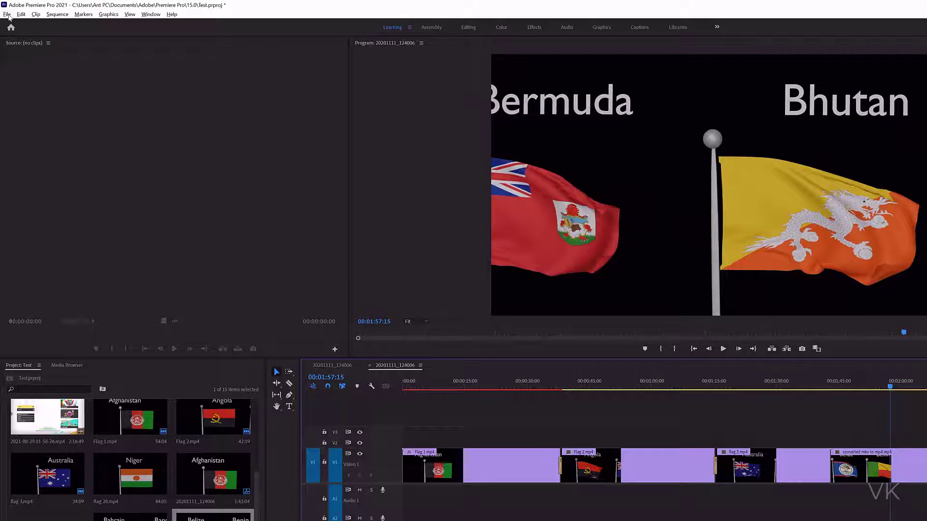
# Step: Import converted avi to mp4.mp4 into the project panel via File > Import
pyautogui.click(7, 14)
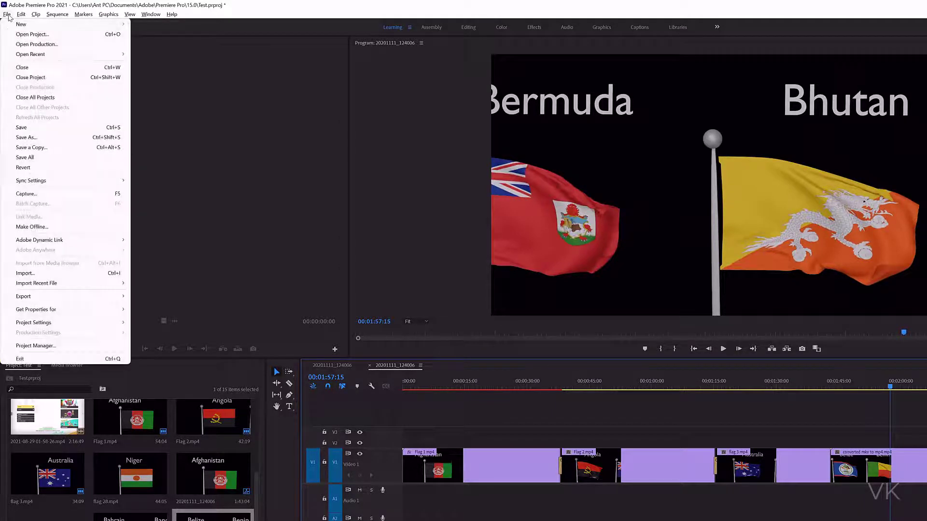
pyautogui.click(53, 273)
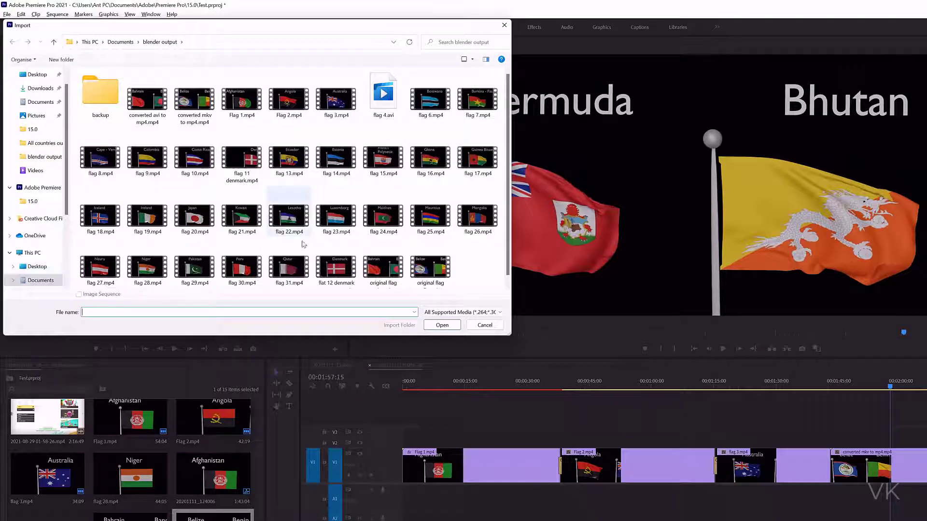
pyautogui.click(148, 109)
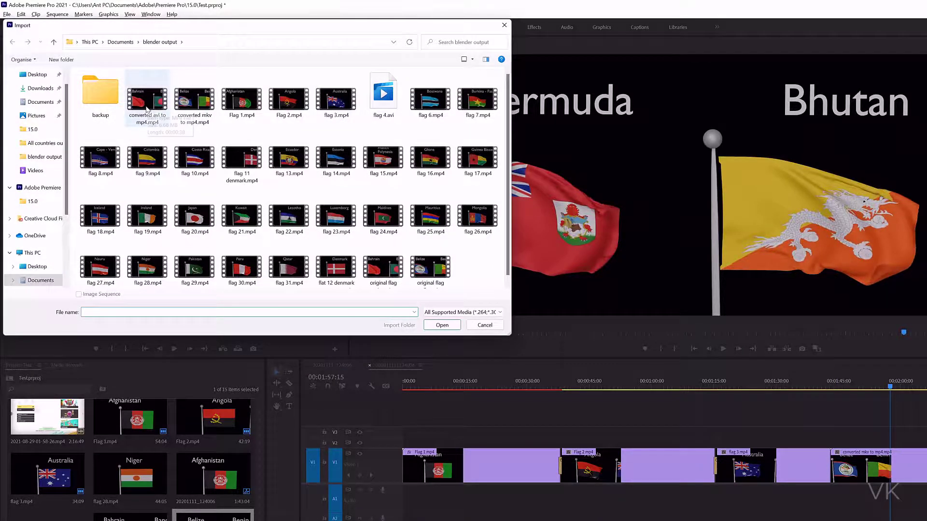
pyautogui.doubleClick(147, 109)
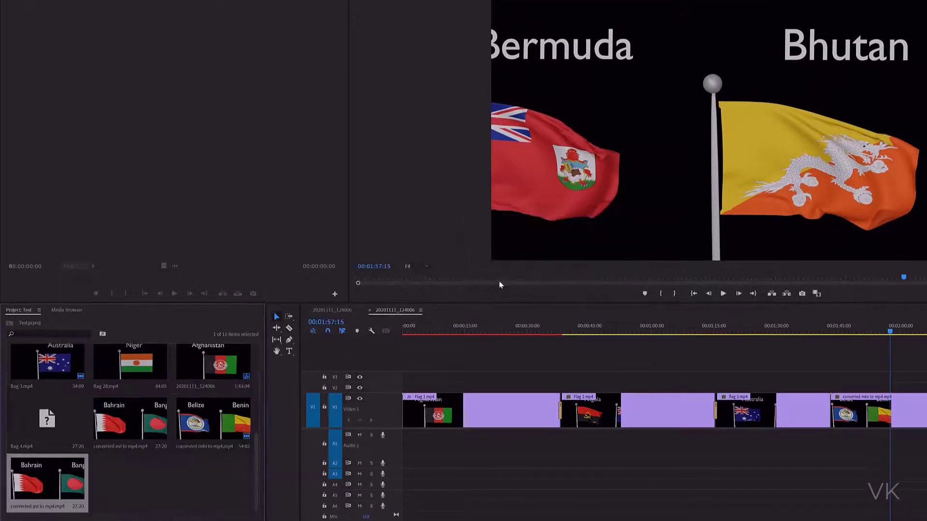